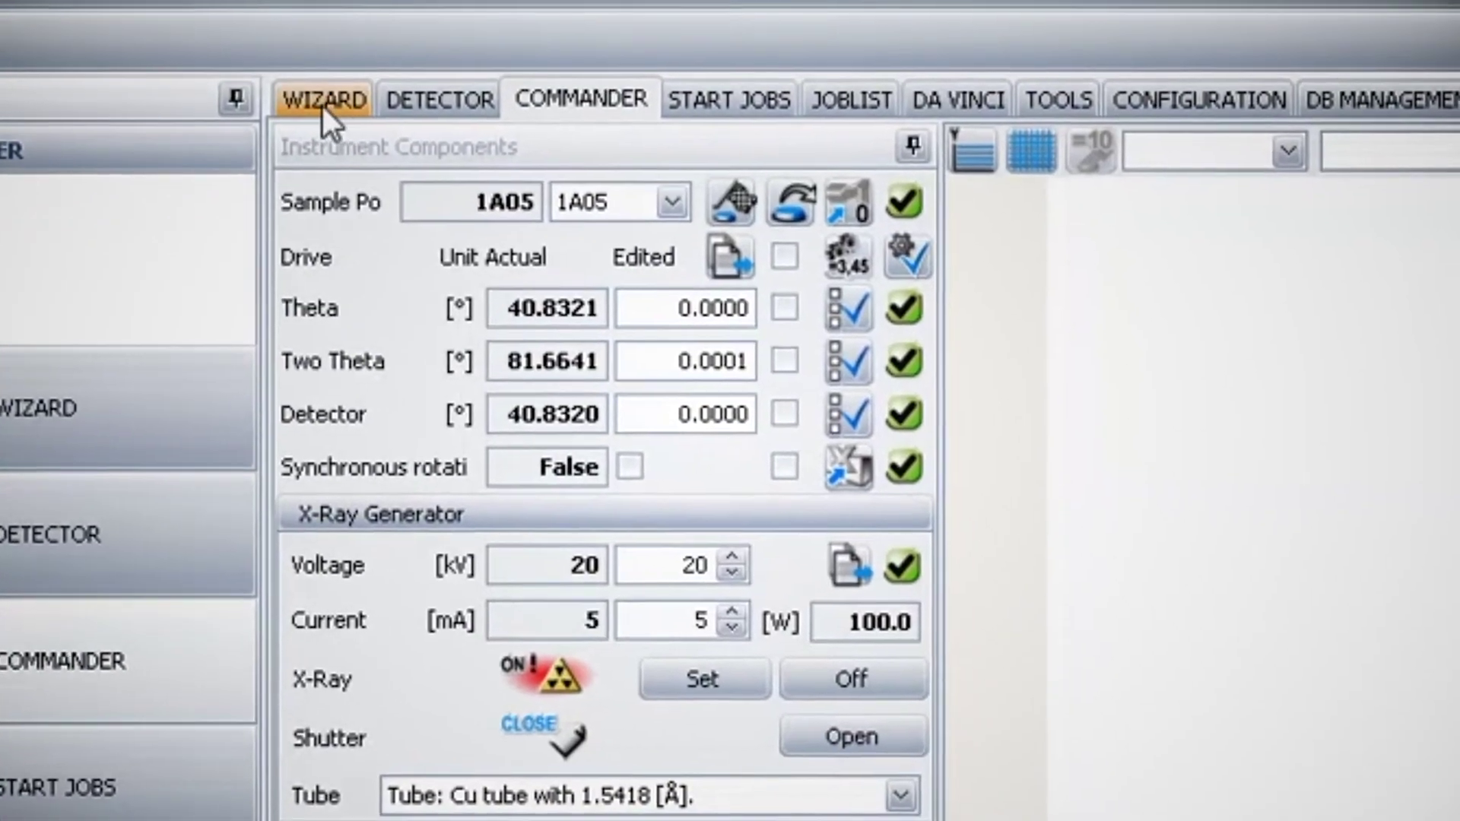
Create a new XRD powder diffraction experiment from the WIZARD tab.
click(316, 100)
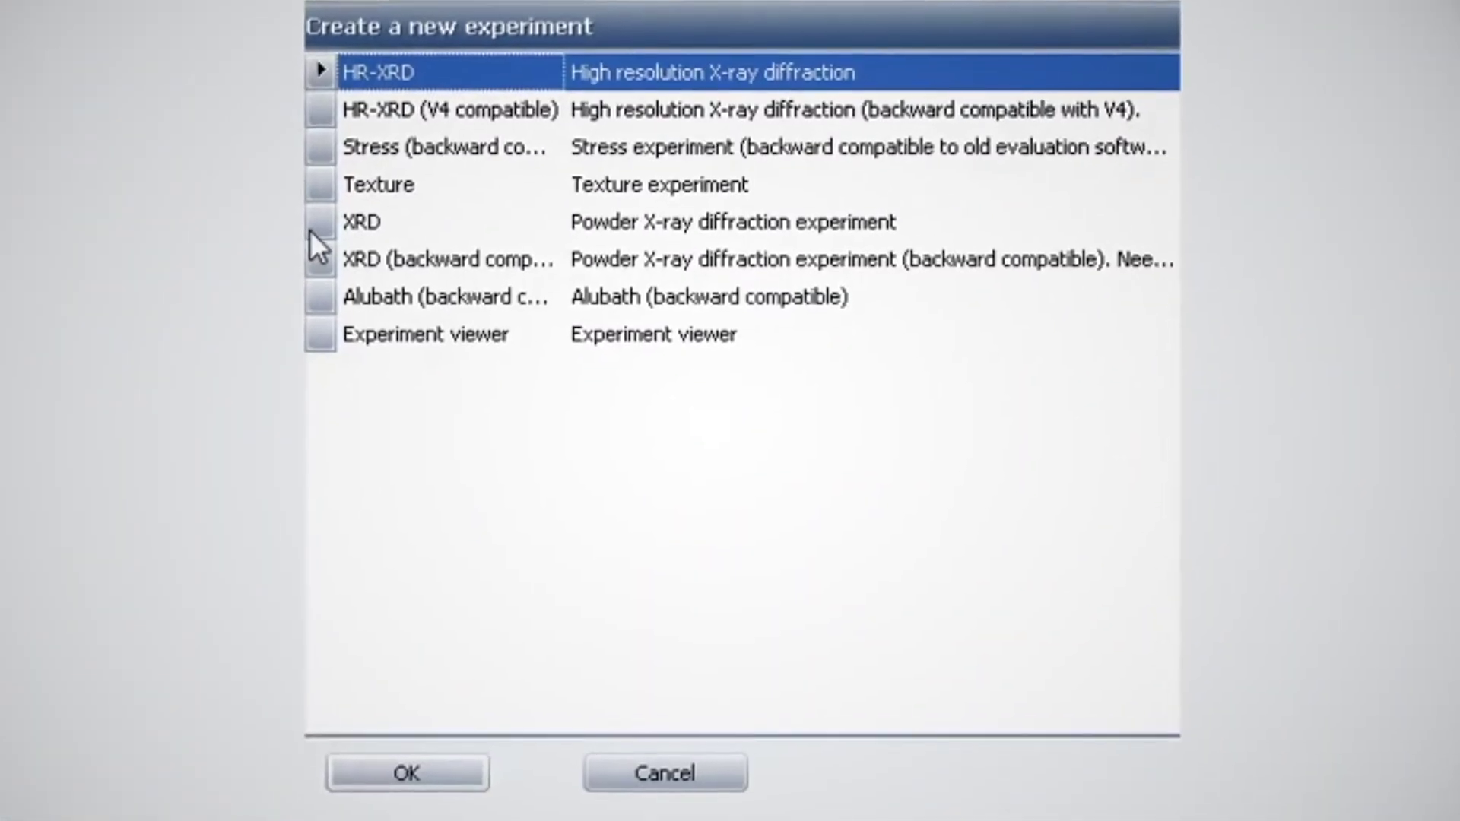
click(309, 229)
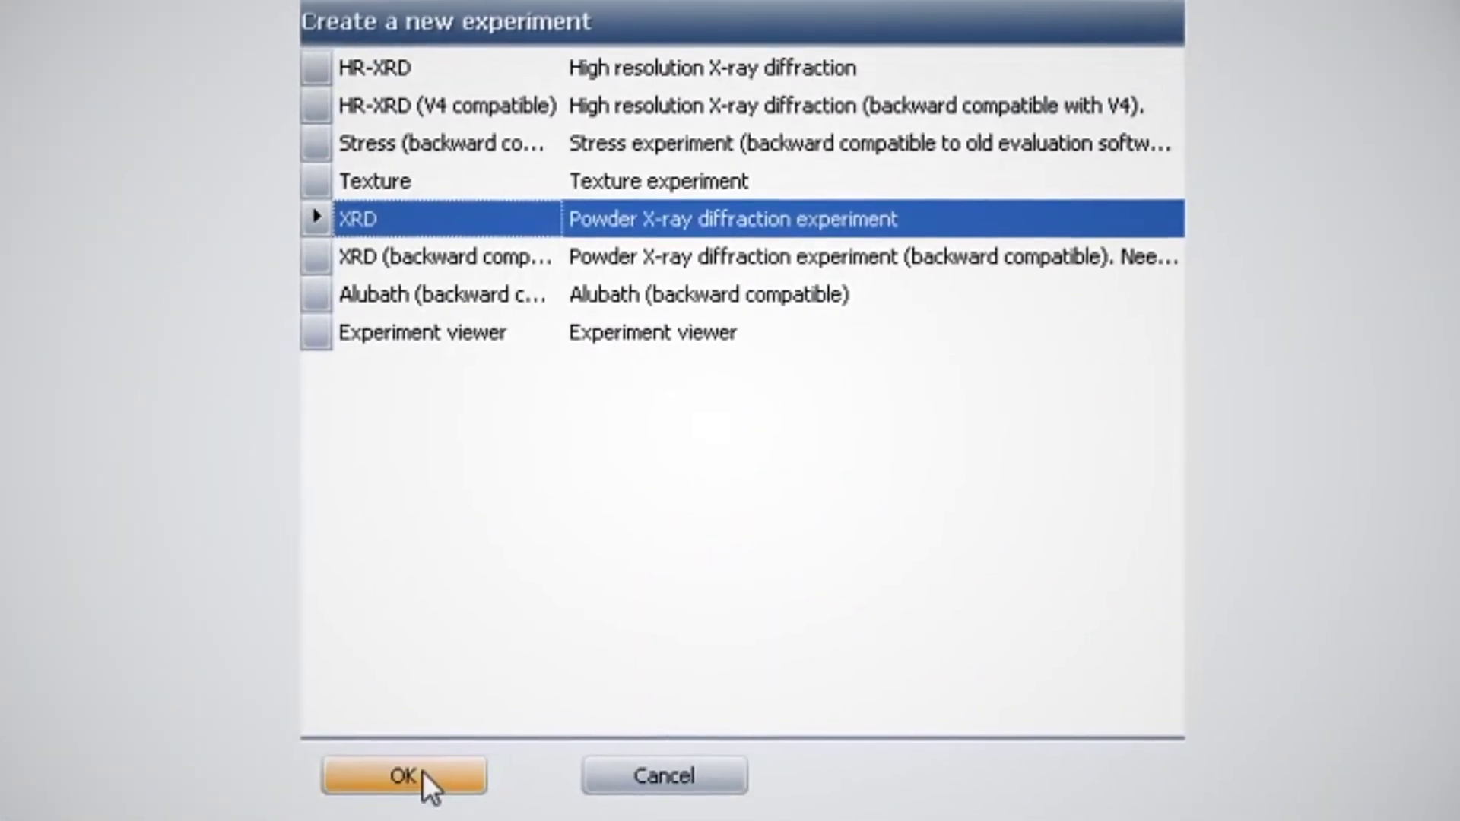
click(411, 778)
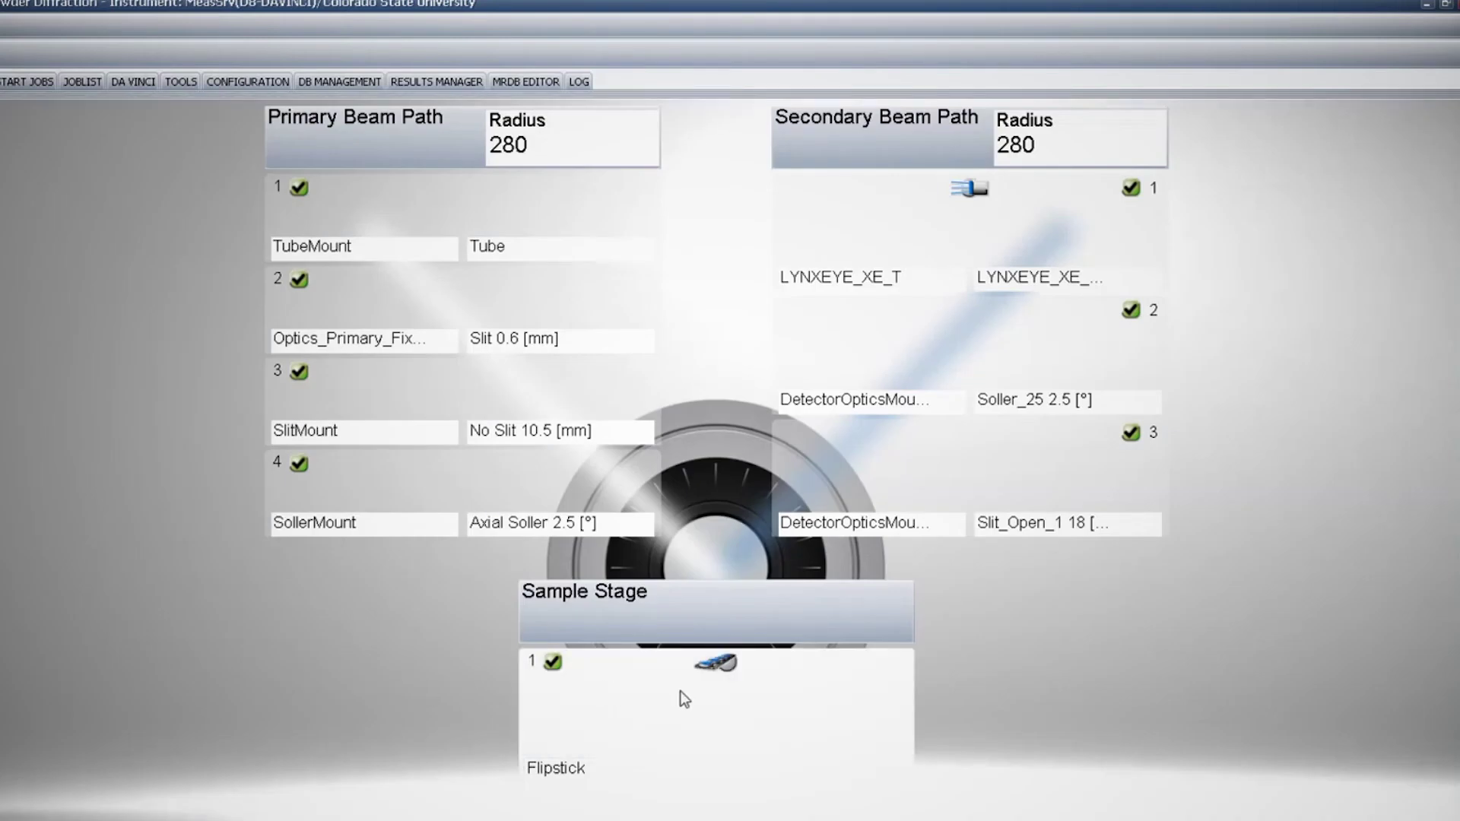
Apply the sample stage settings to all methods and keep the 5–55° scan's time per step.
click(677, 714)
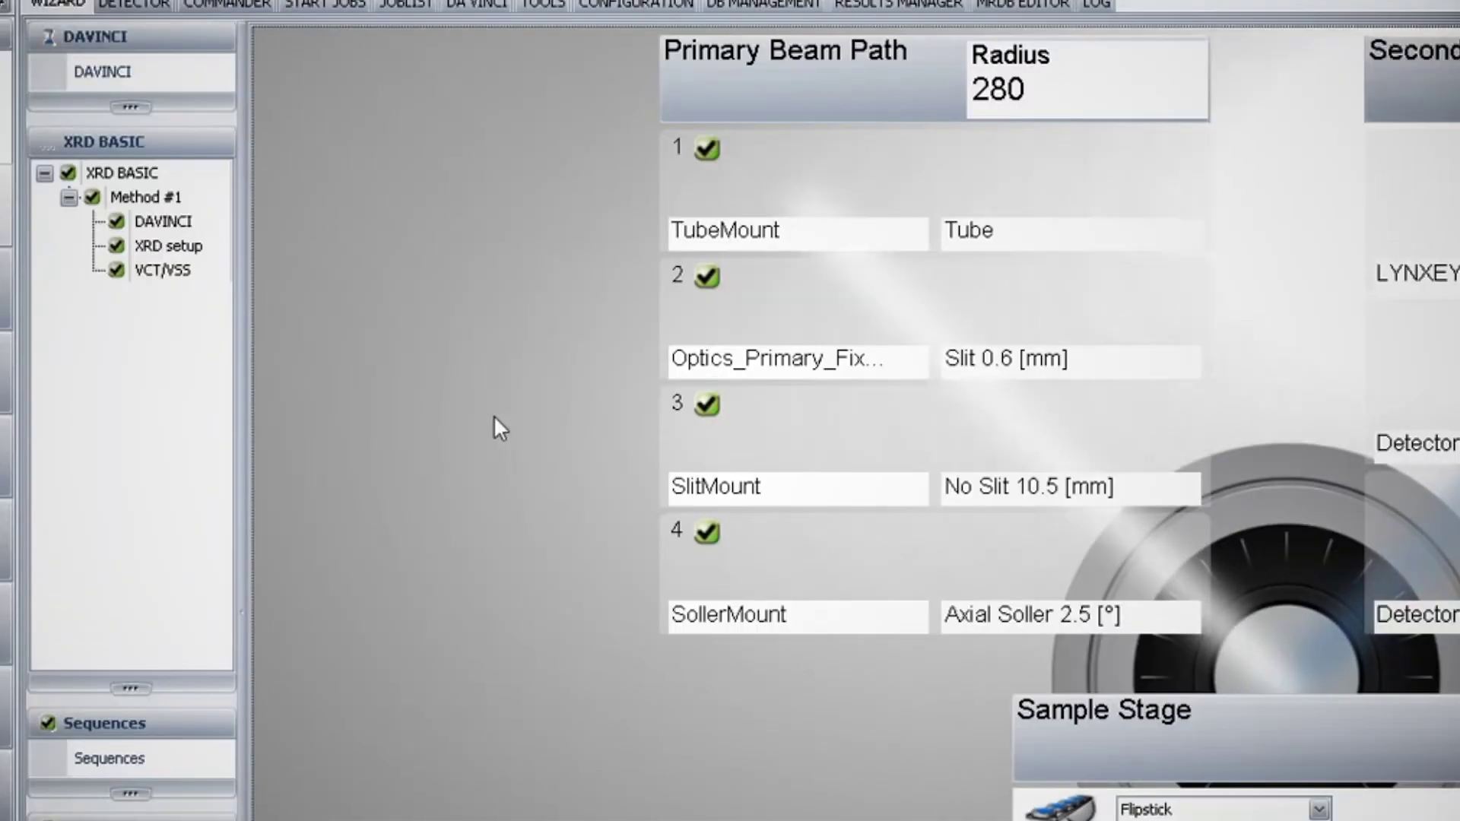
click(133, 250)
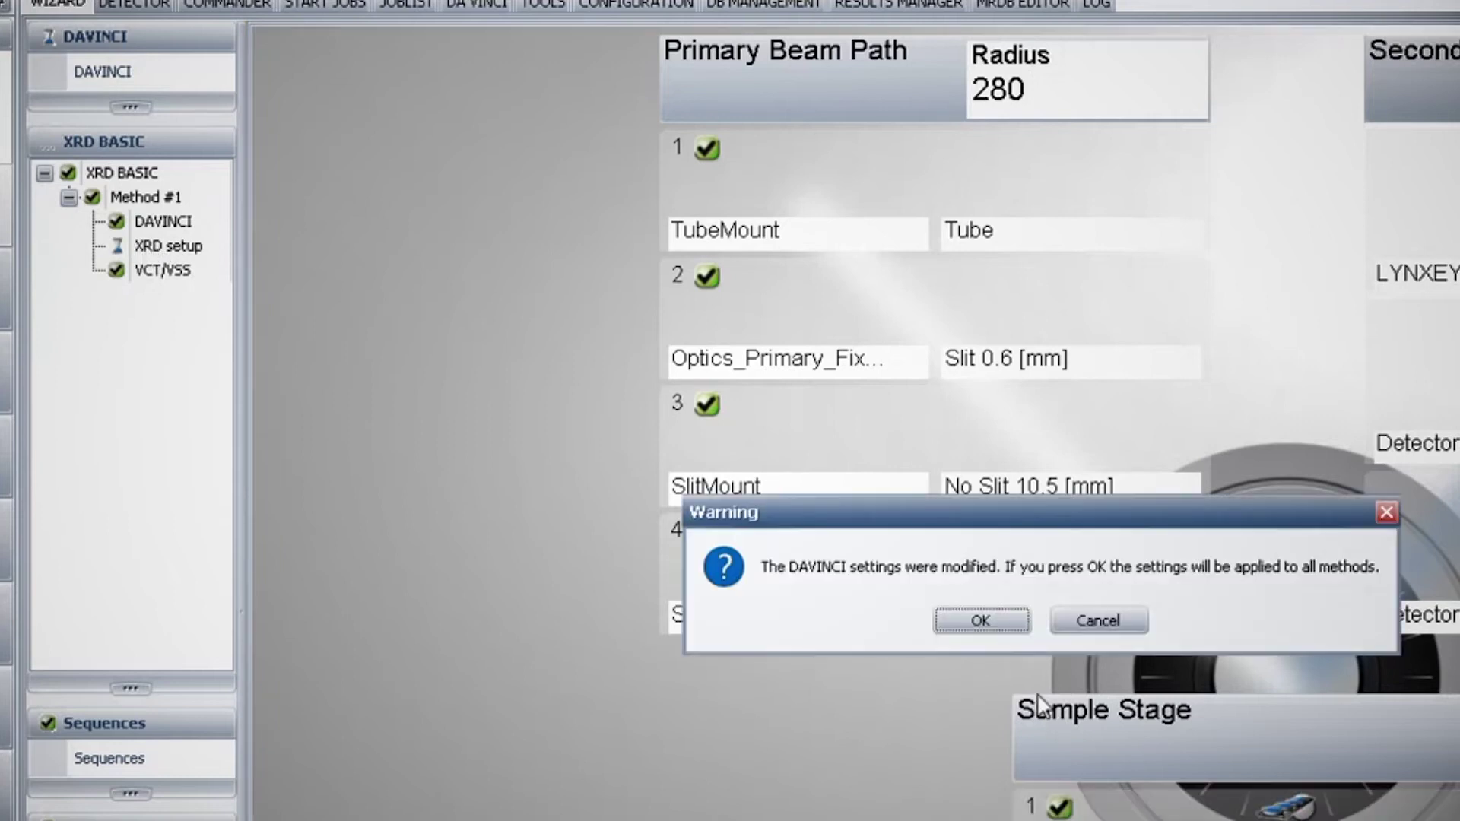
click(973, 624)
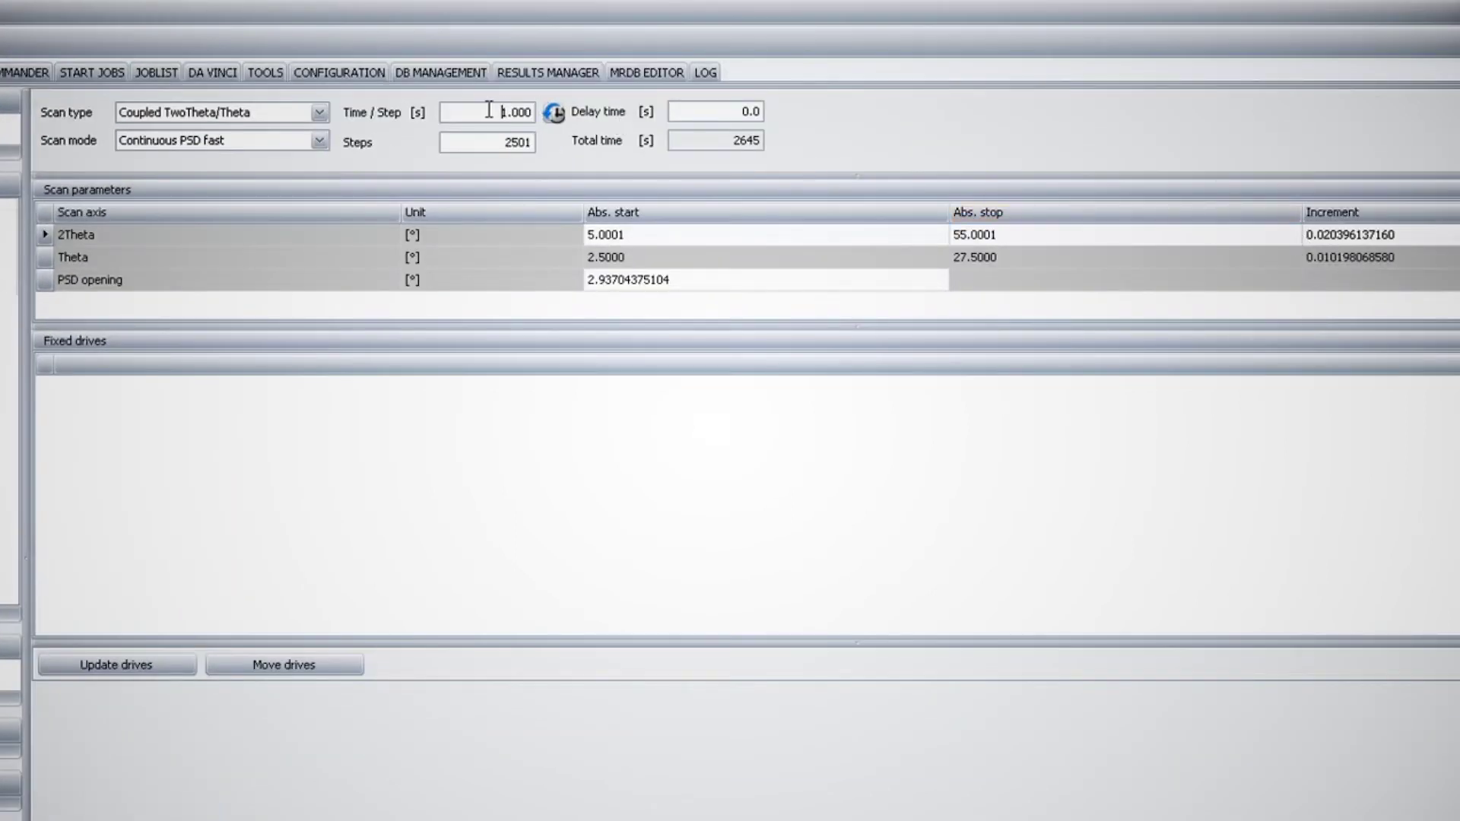
drag(491, 110, 537, 105)
click(538, 107)
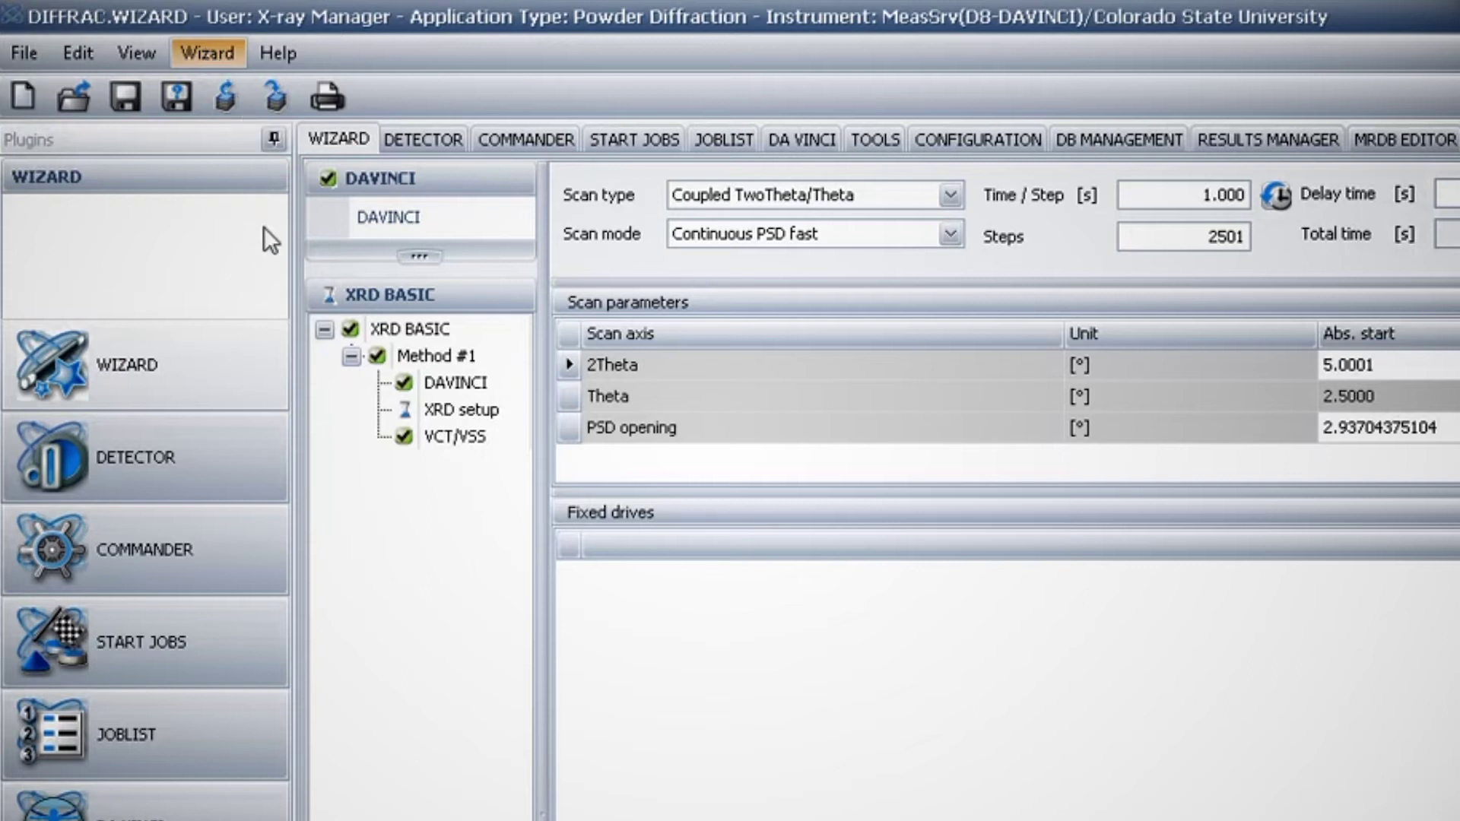
key(ctrl+s)
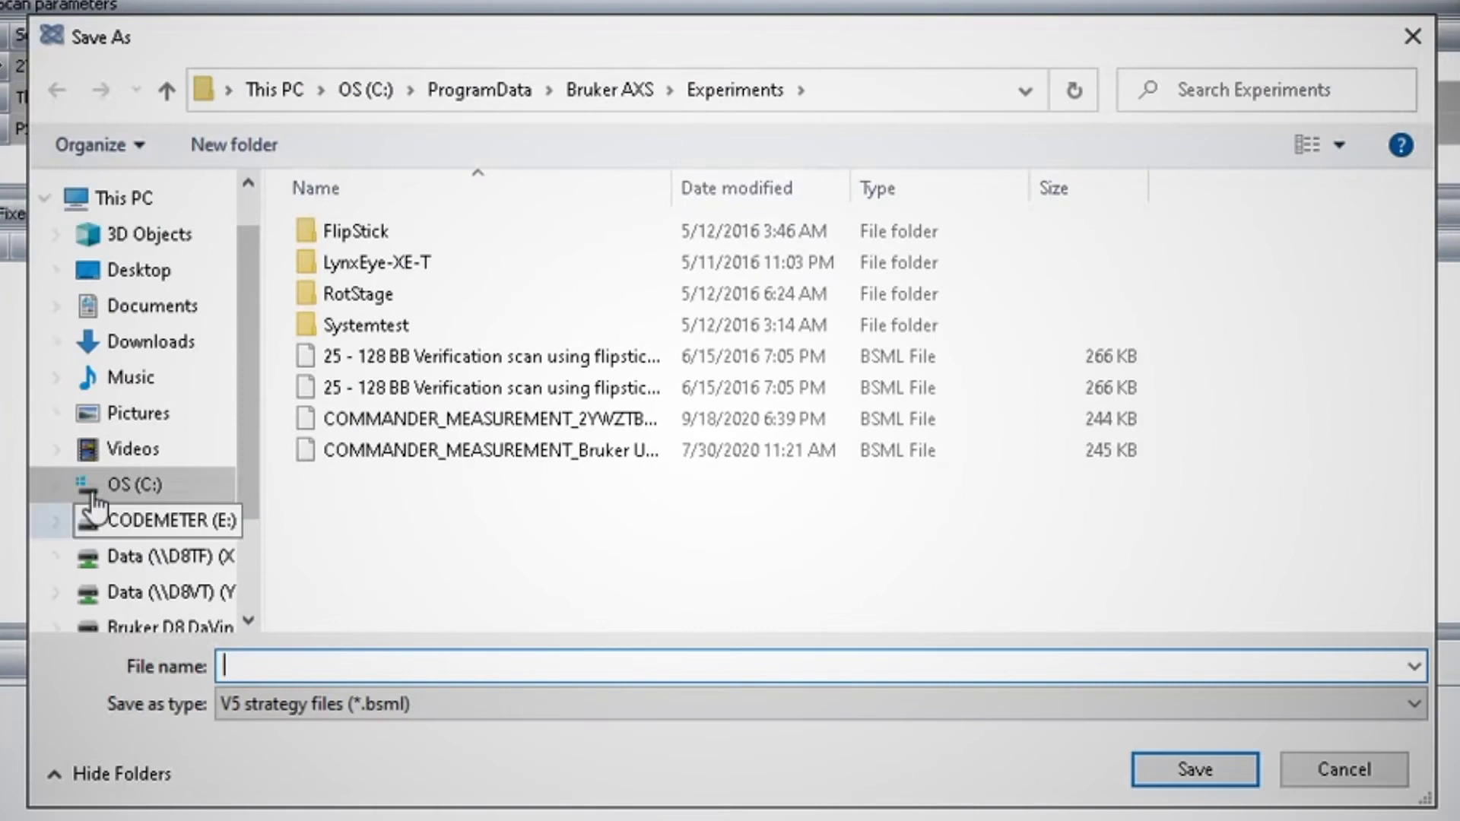
Overwrite samples.bsml in C:\Data\ARC\BSN with the current experiment.
click(92, 489)
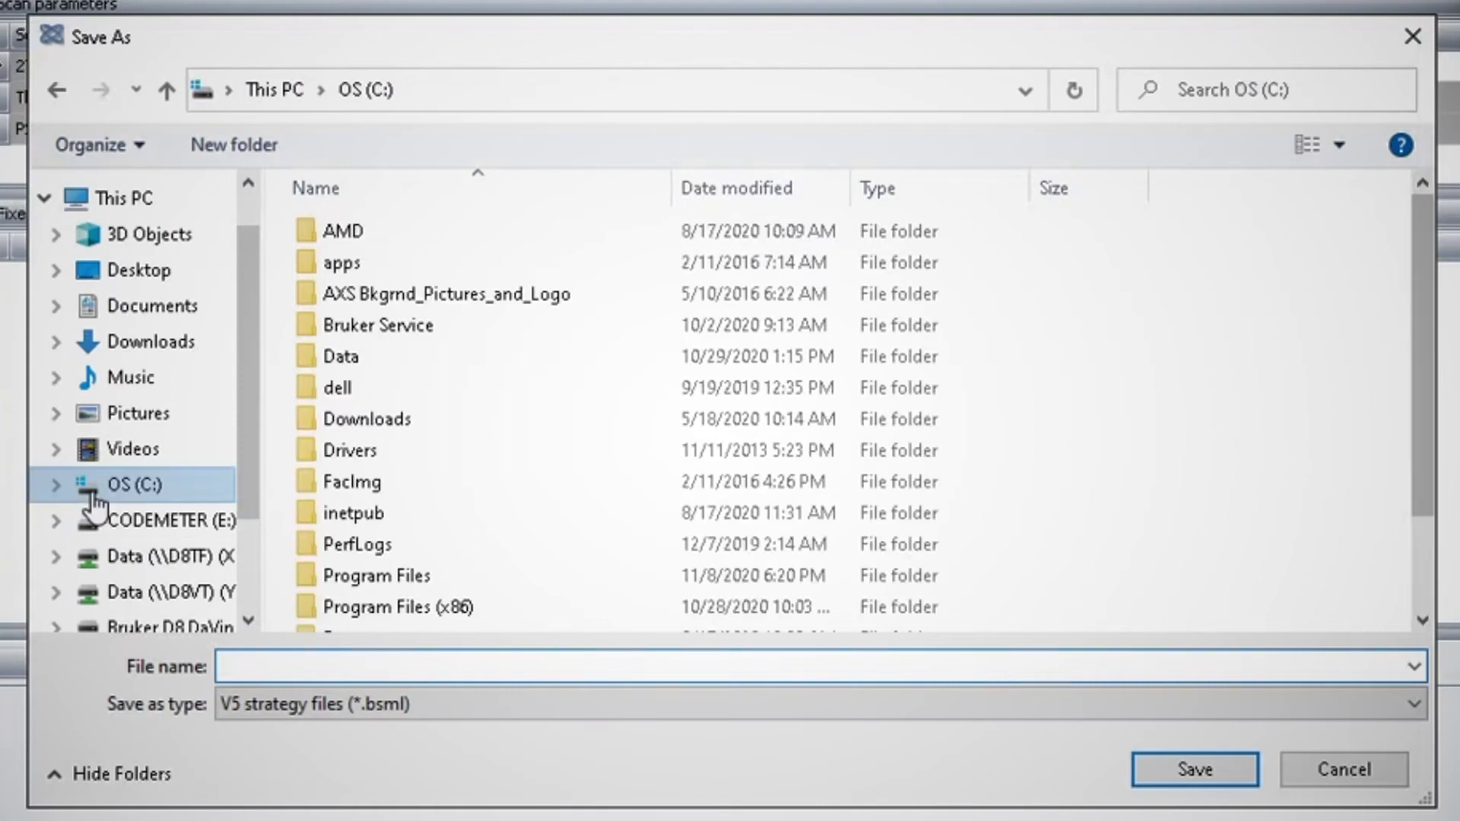
double_click(330, 355)
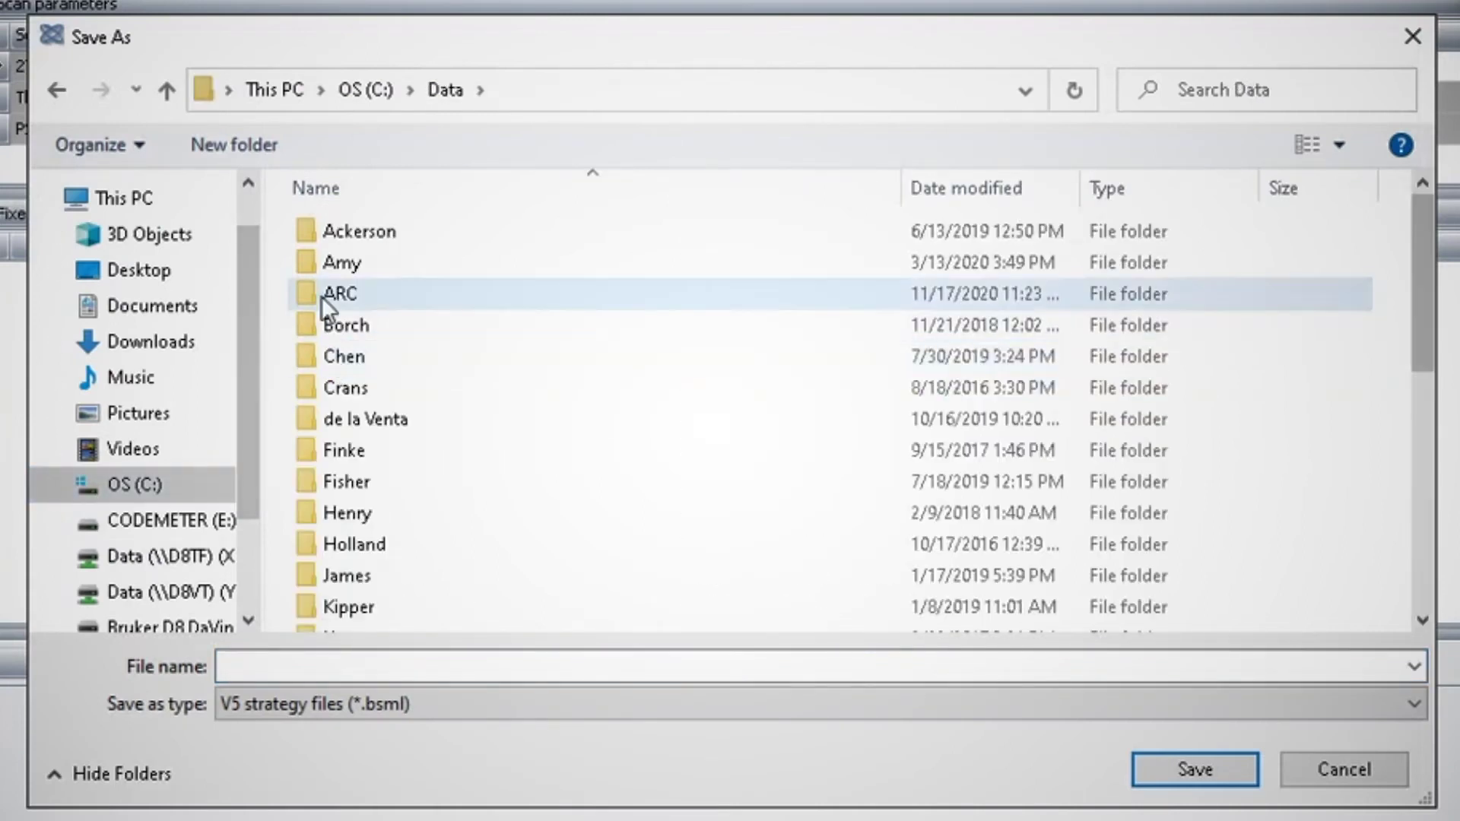
double_click(321, 295)
double_click(354, 266)
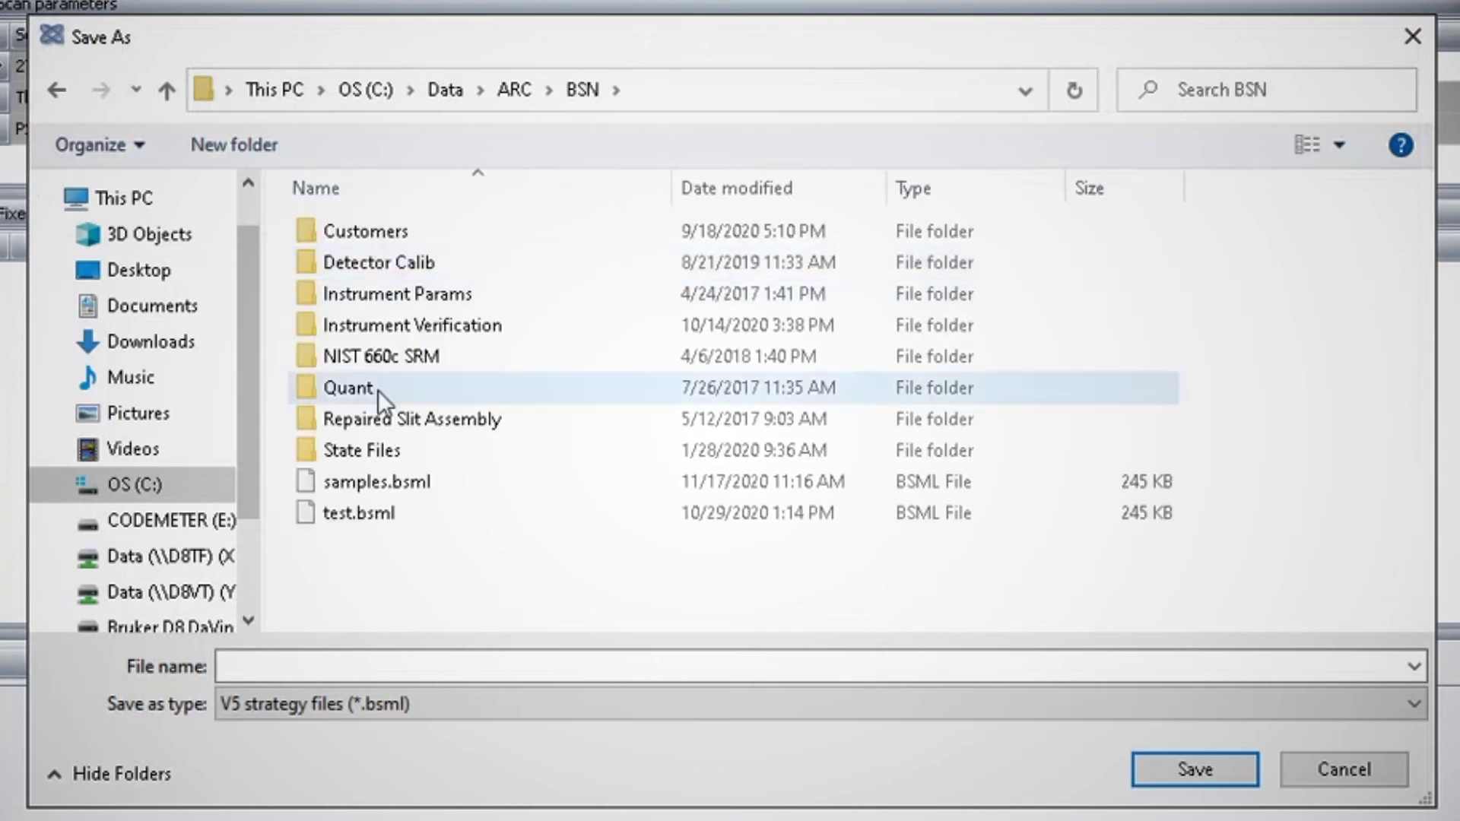
click(380, 488)
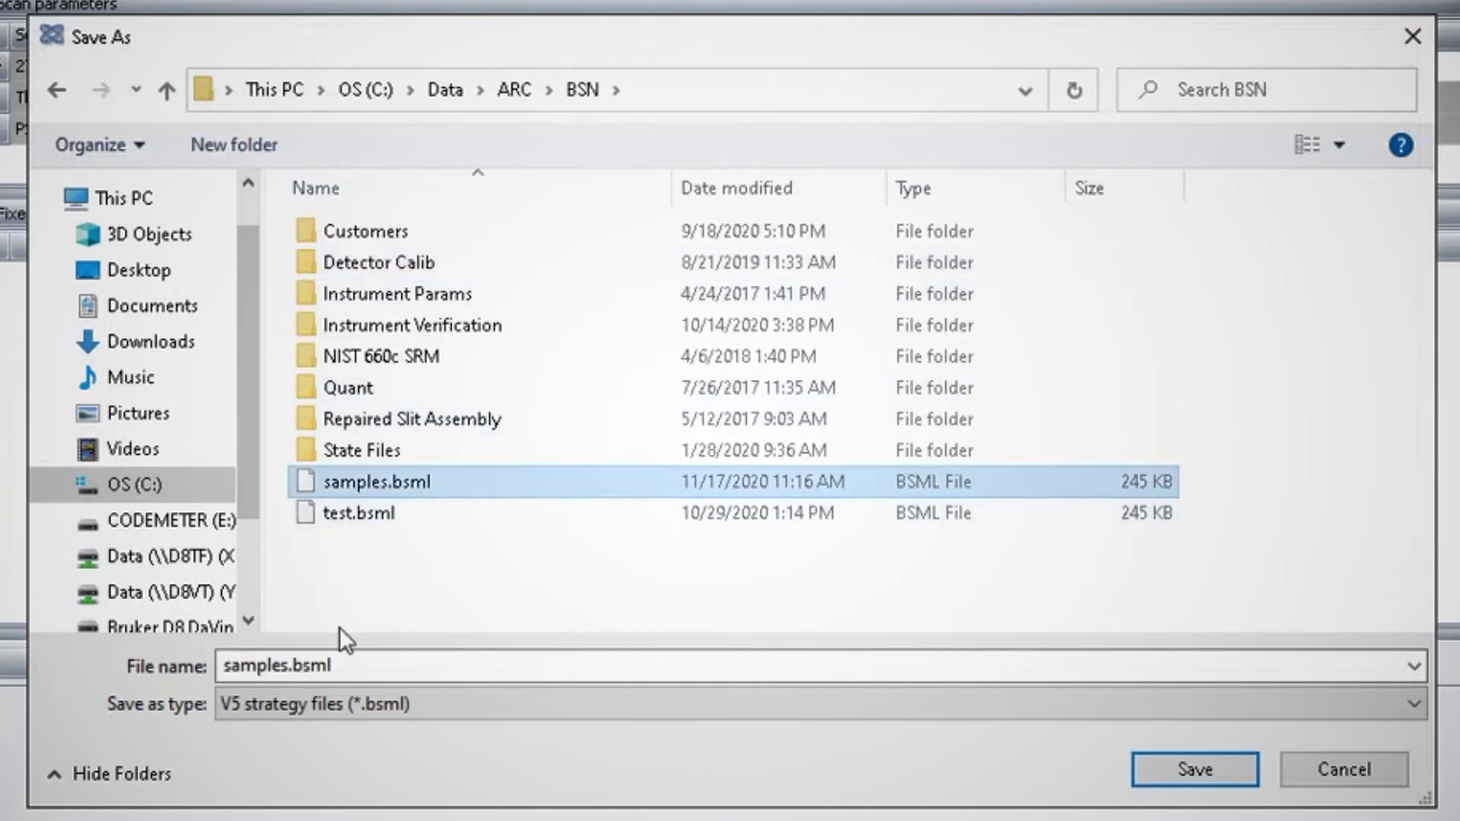
click(1175, 770)
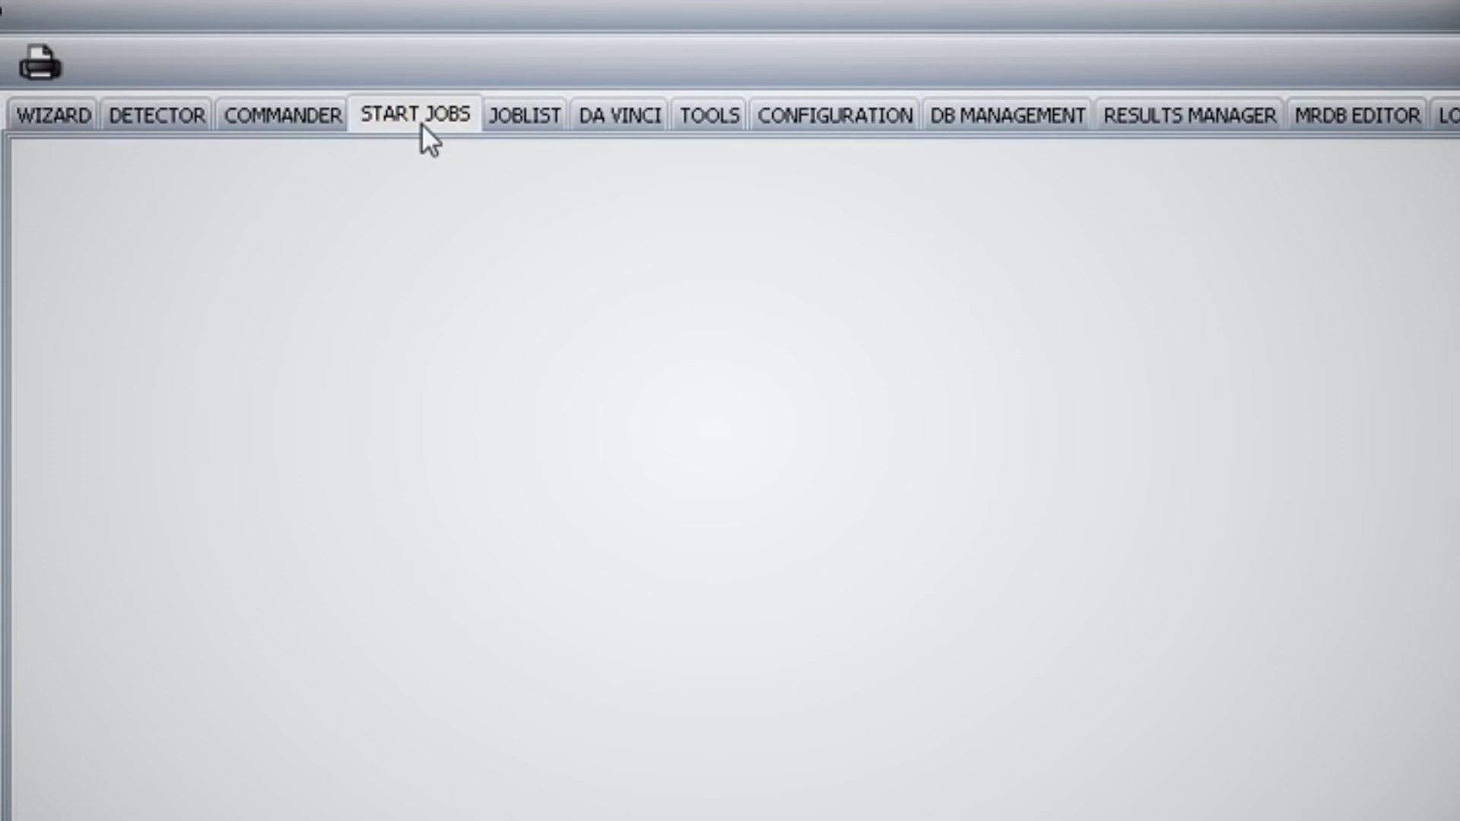
Assign sample positions 1A01, 1A02, 1A03 and 1A04 to the four jobs.
click(378, 192)
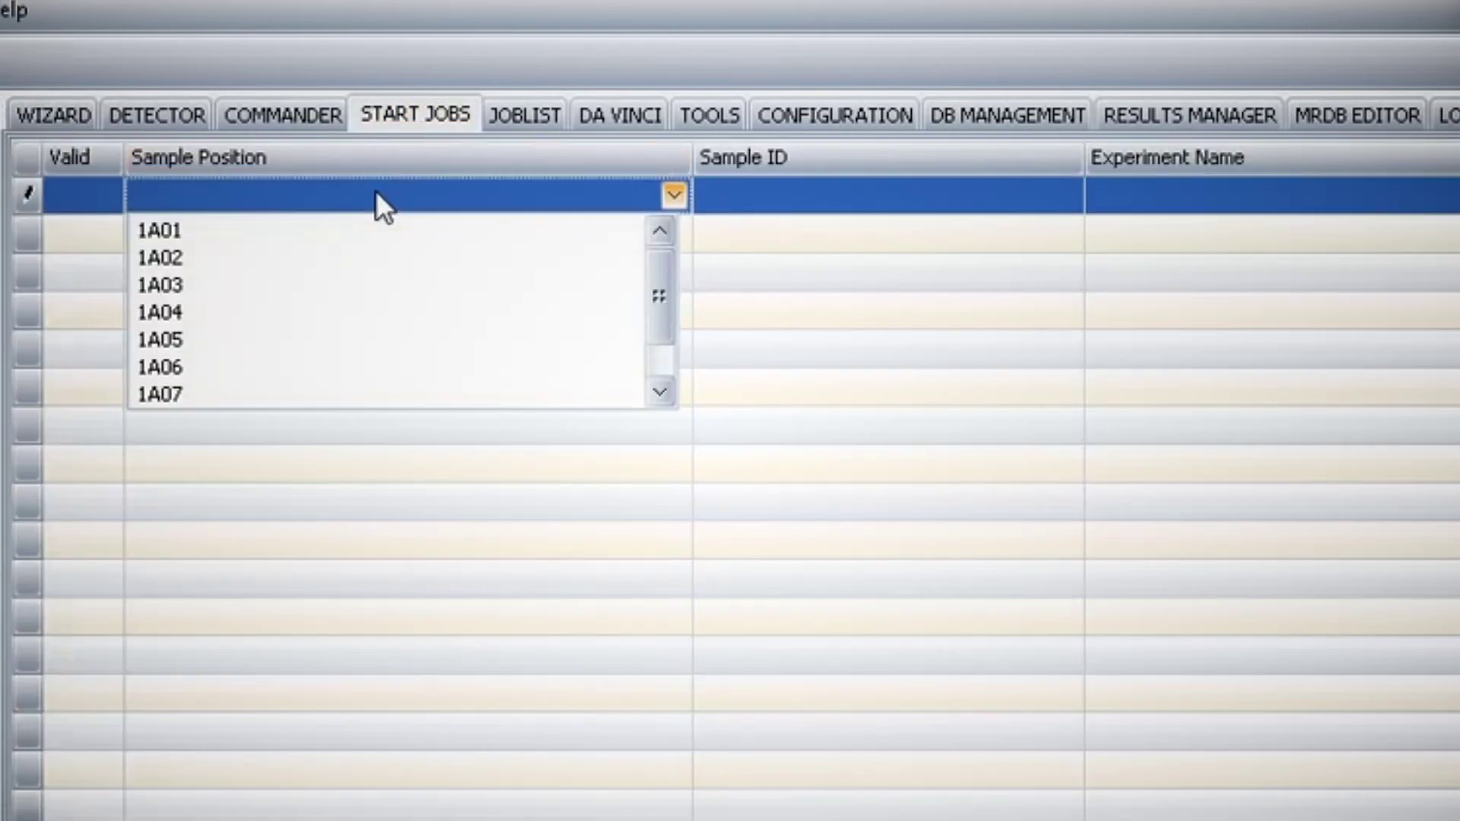
click(362, 236)
click(322, 241)
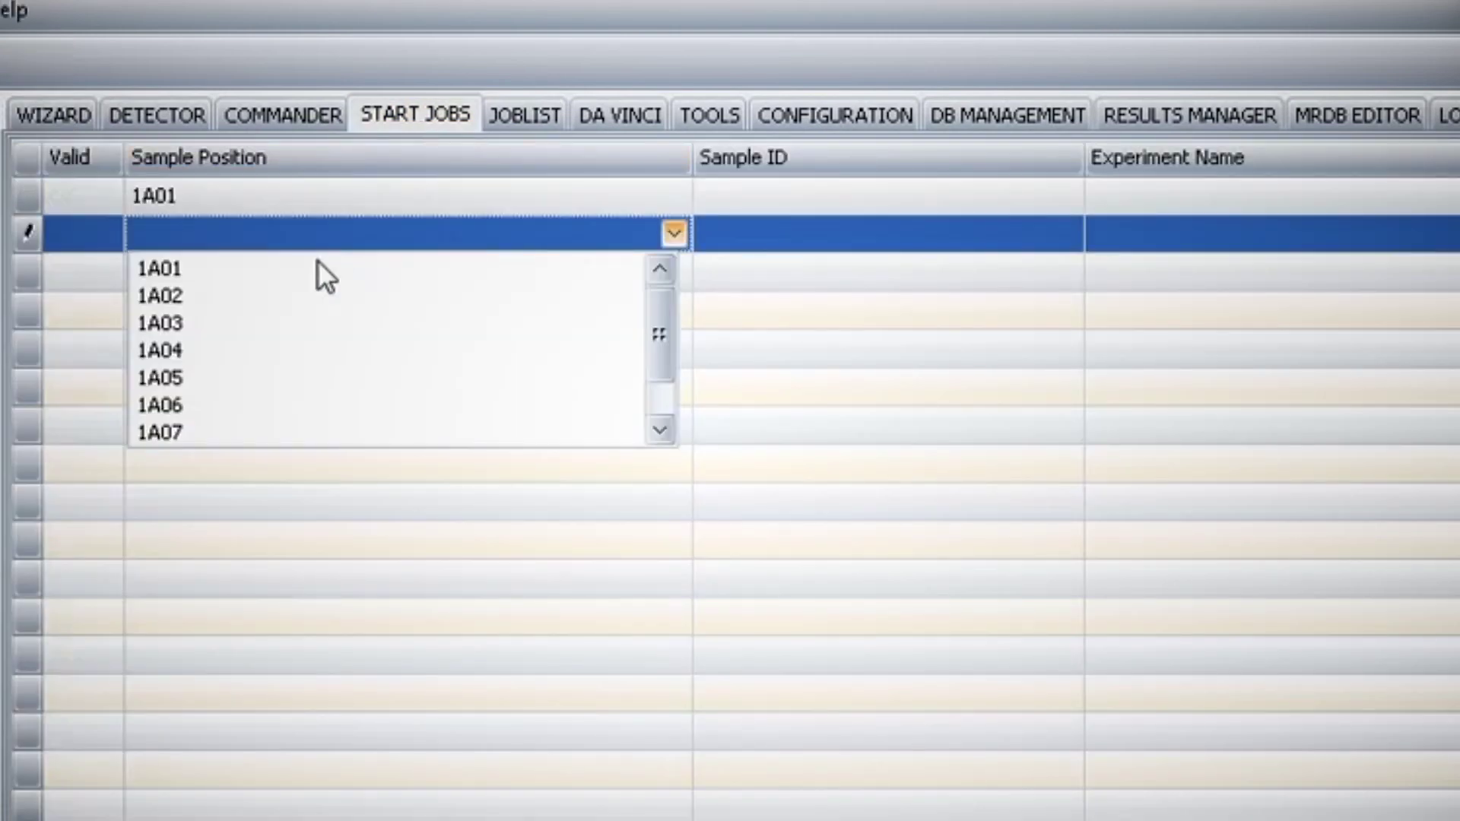
click(308, 285)
click(261, 360)
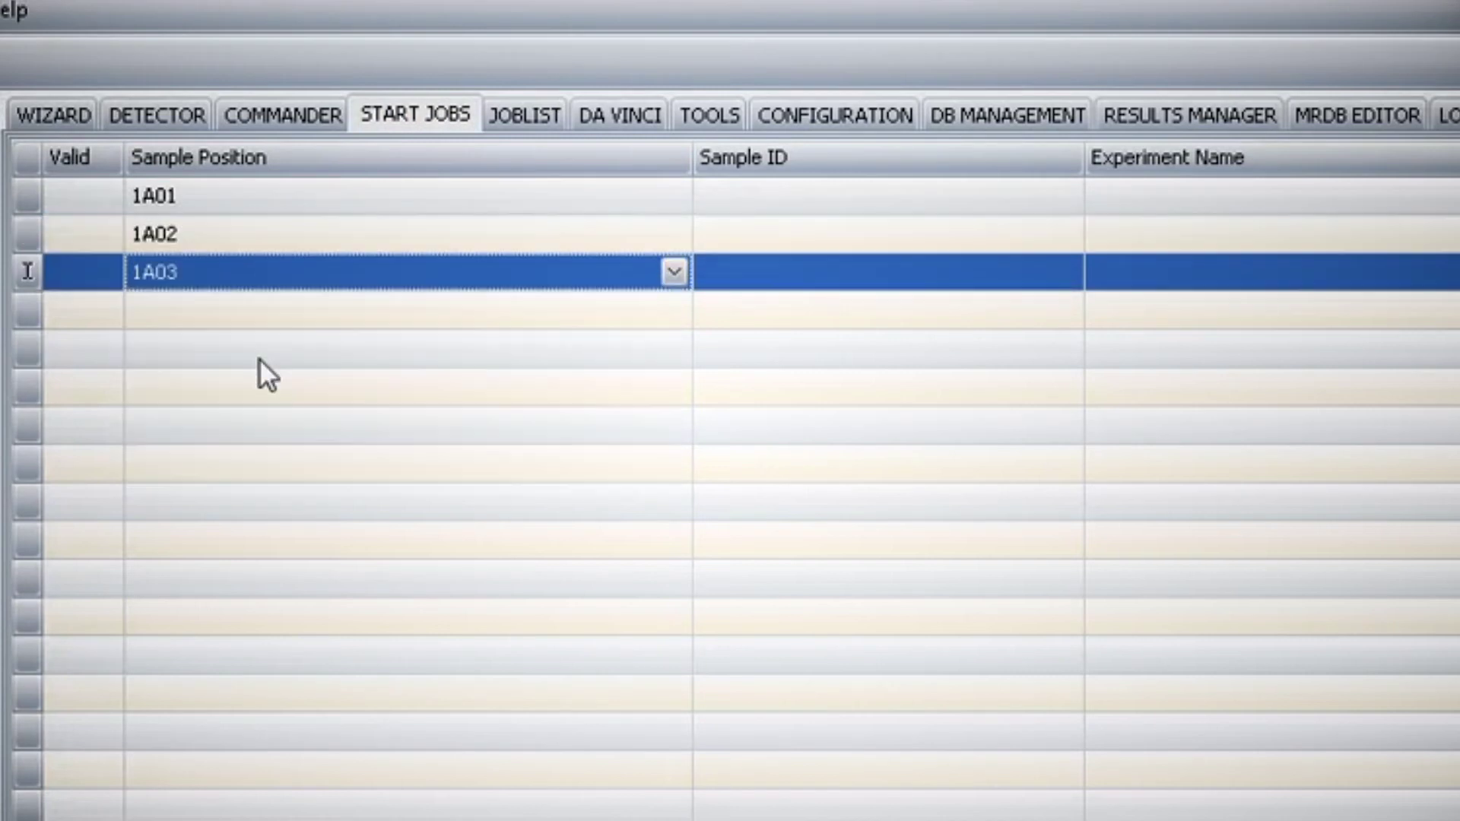
click(238, 319)
click(209, 421)
Enter sample IDs Sample1 through Sample4 for the four jobs.
click(893, 196)
text(S)
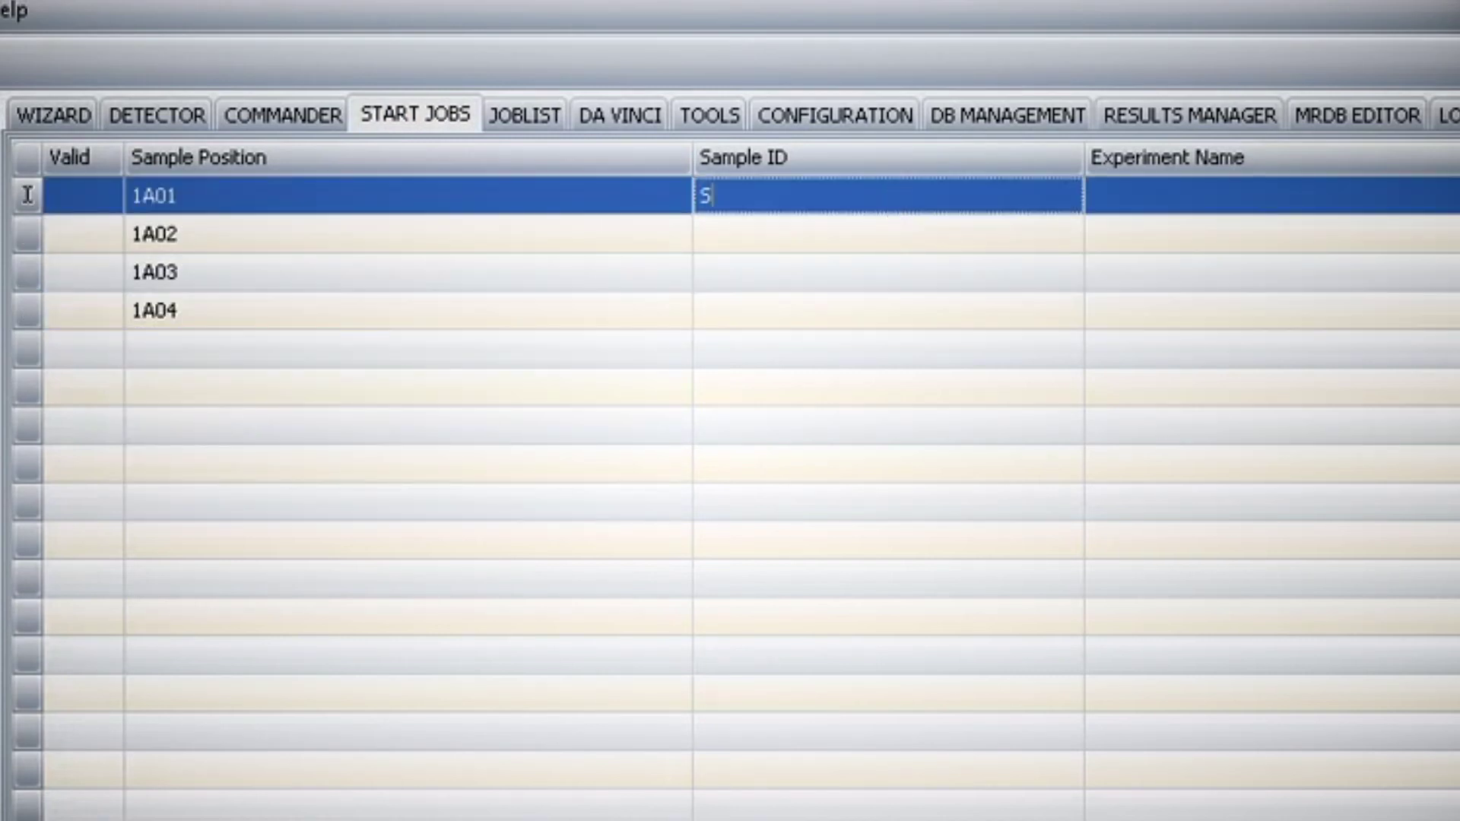
text(ample1)
key(Return)
text(Sample2)
key(Return)
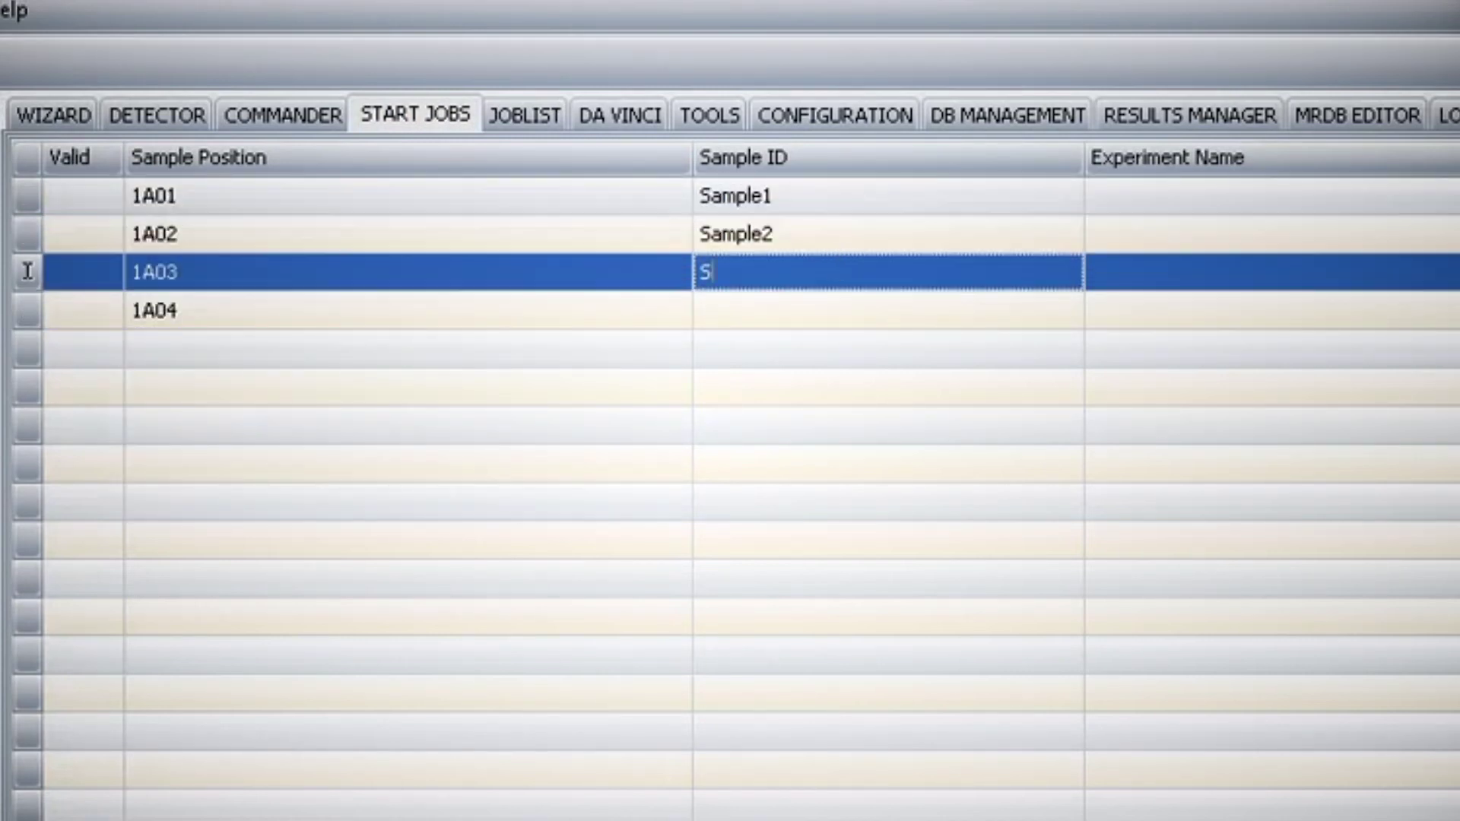
text(Sample3)
key(Return)
text(Sample4)
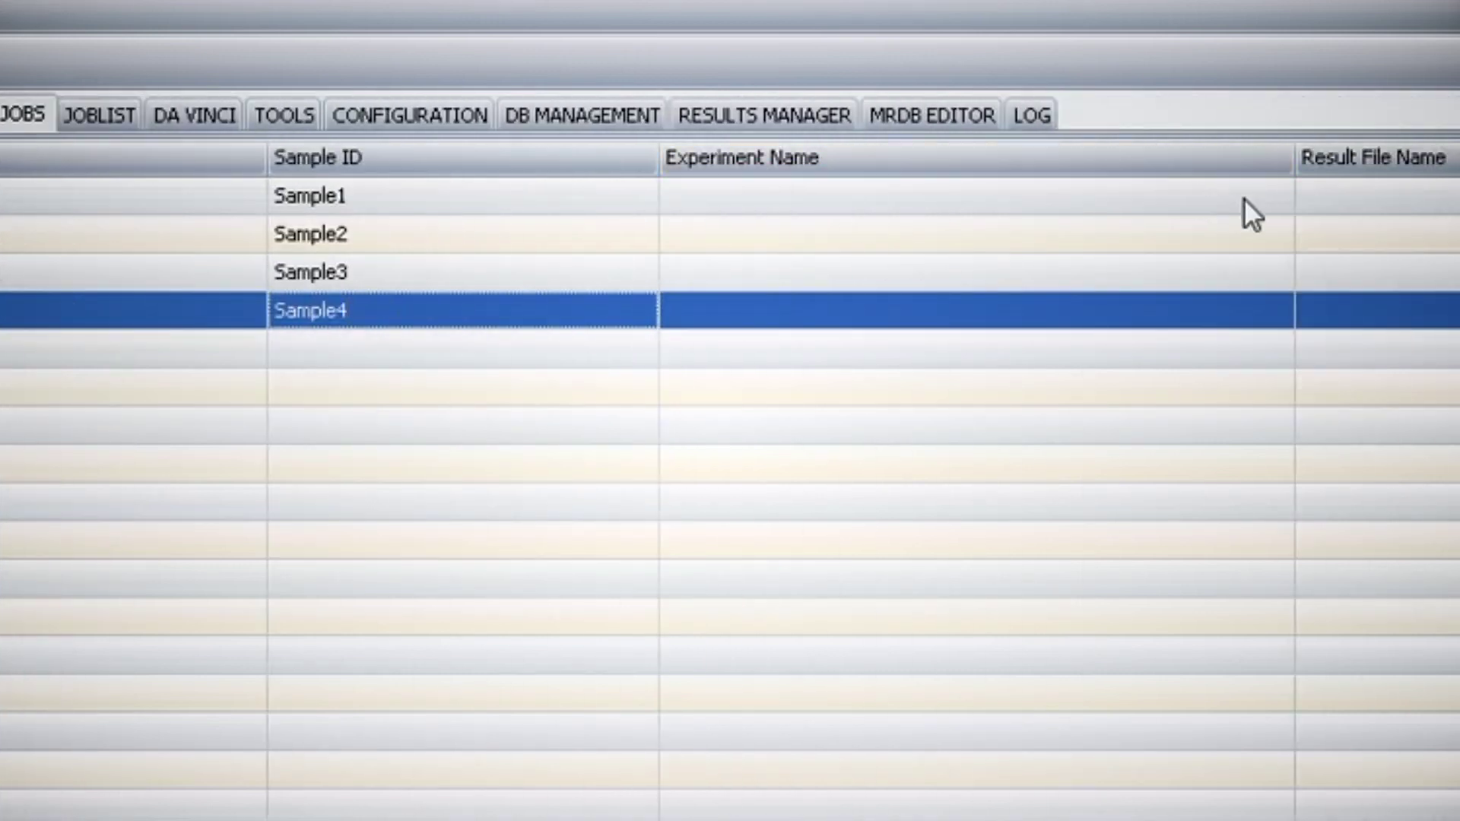
click(1255, 197)
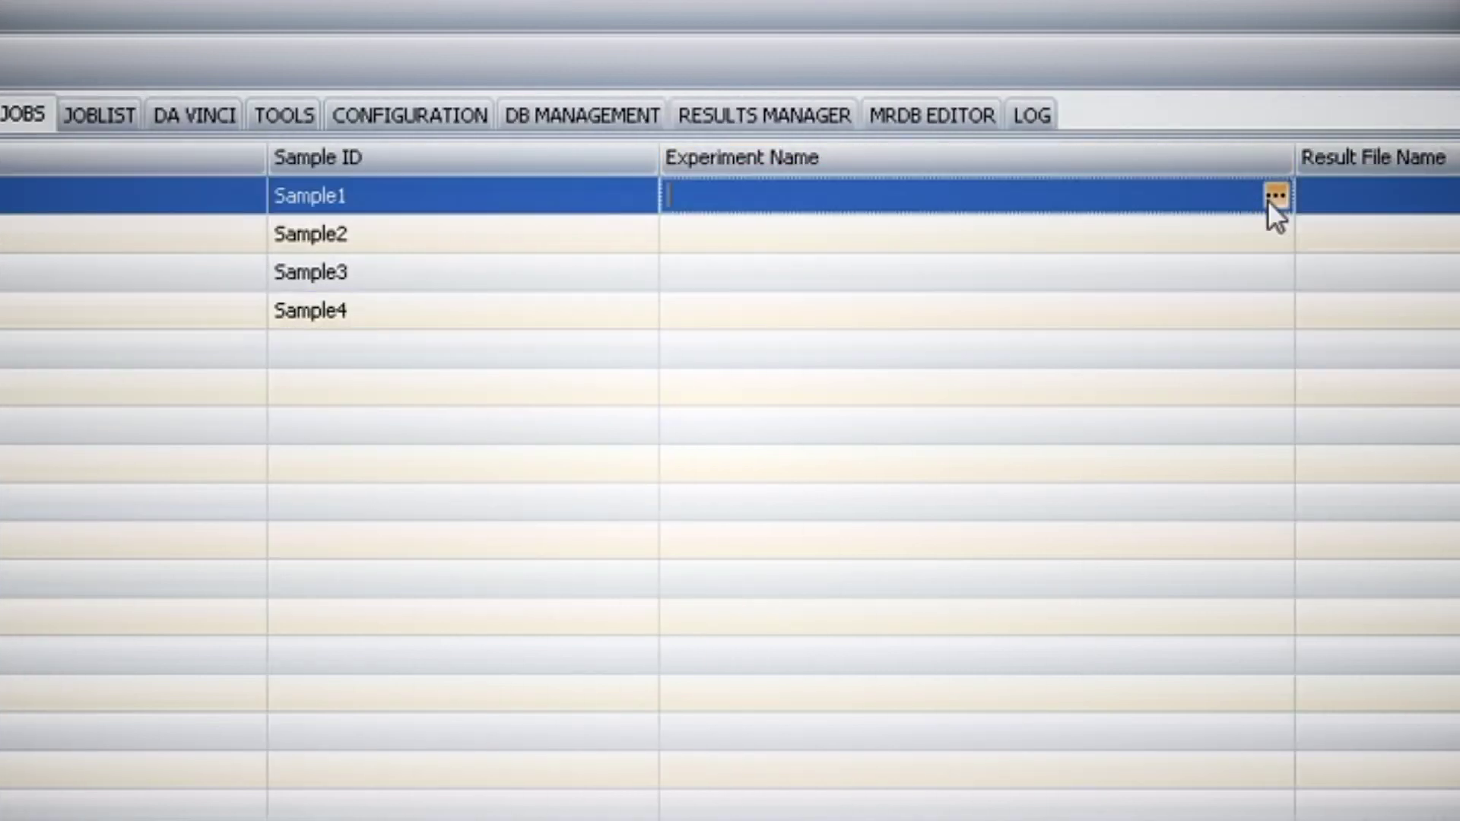
Browse from the first job's experiment name to the BSN folder under C:\Data\ARC.
click(1274, 196)
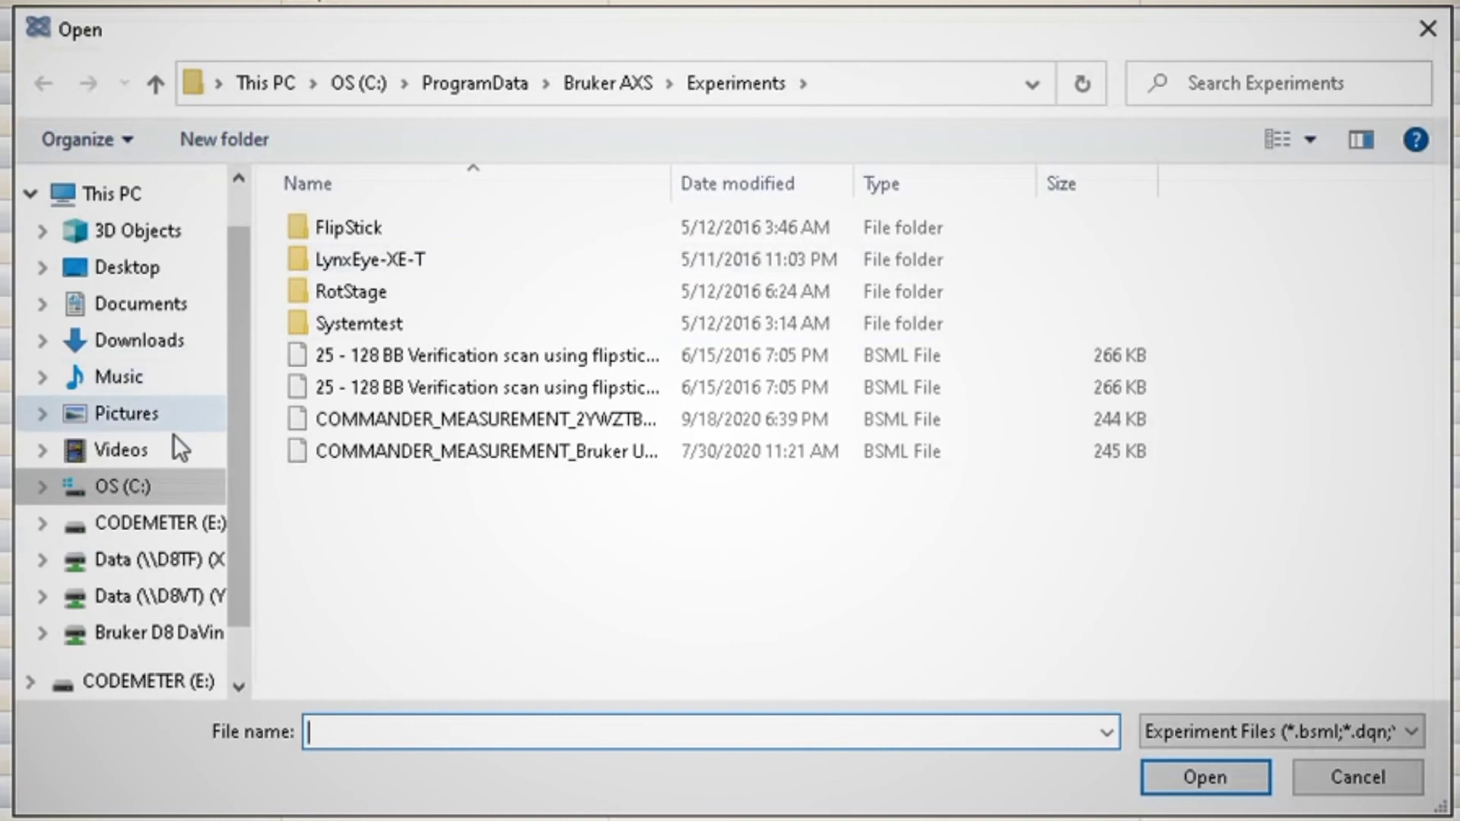
click(126, 486)
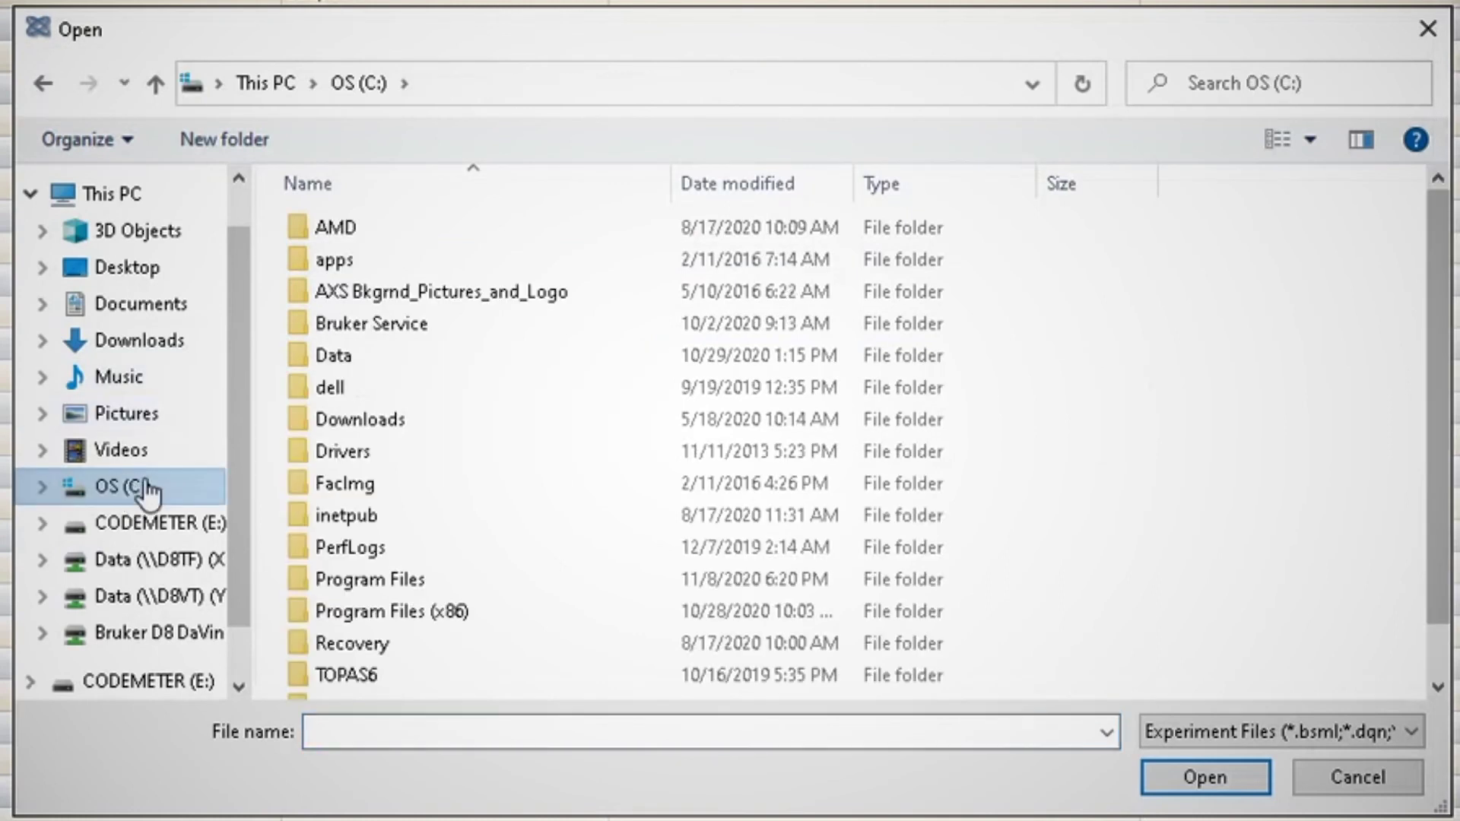
double_click(332, 363)
double_click(327, 294)
click(329, 273)
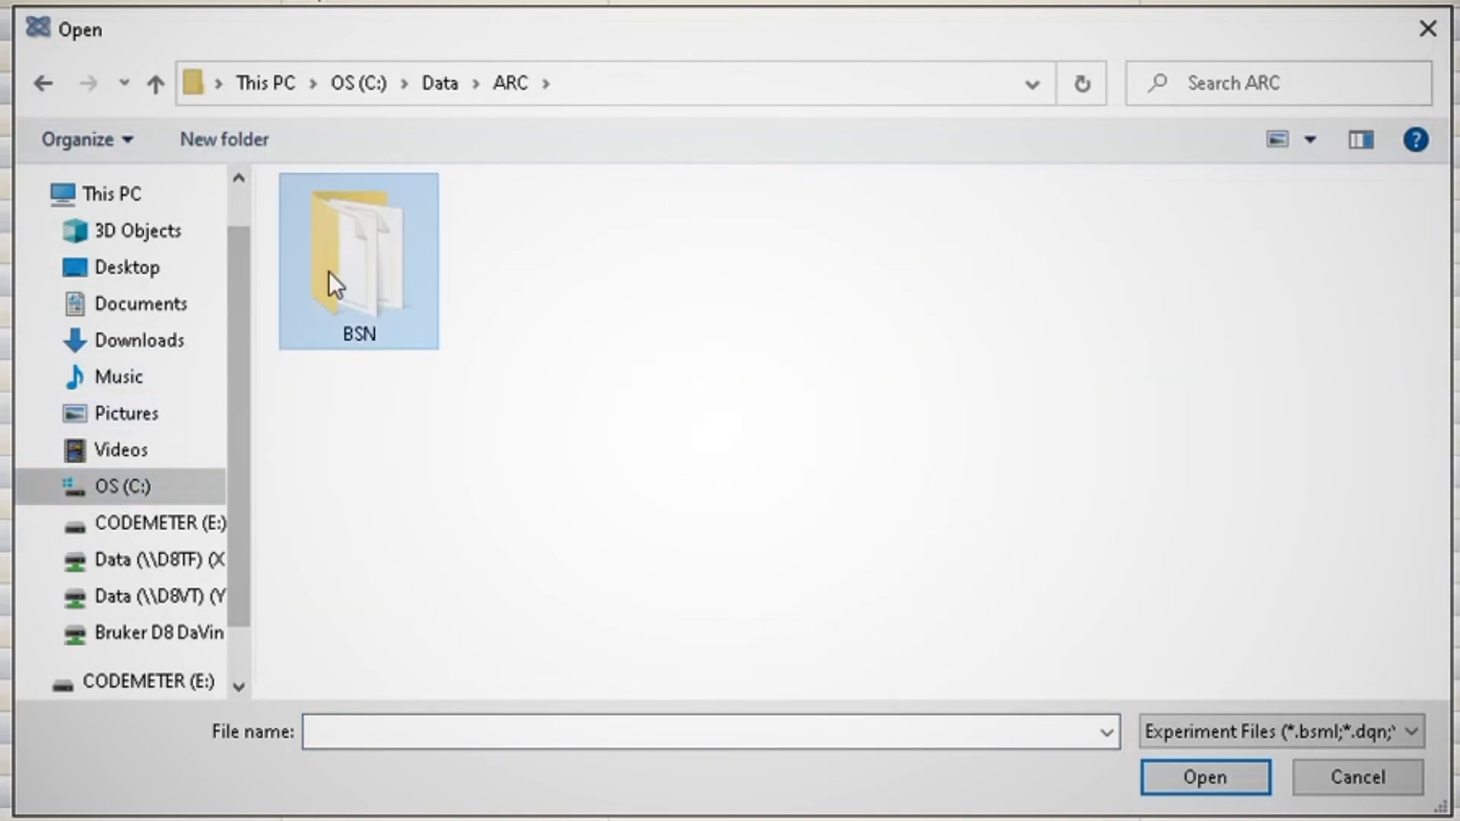